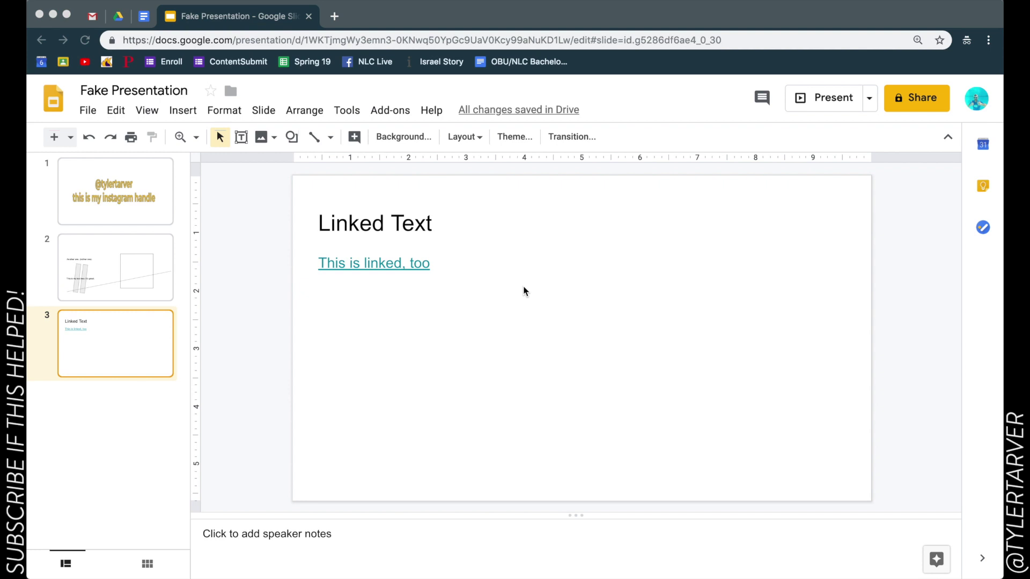
# - Glance at the skill checklist, then return to the Fake Presentation and close the extra window
pyautogui.click(143, 17)
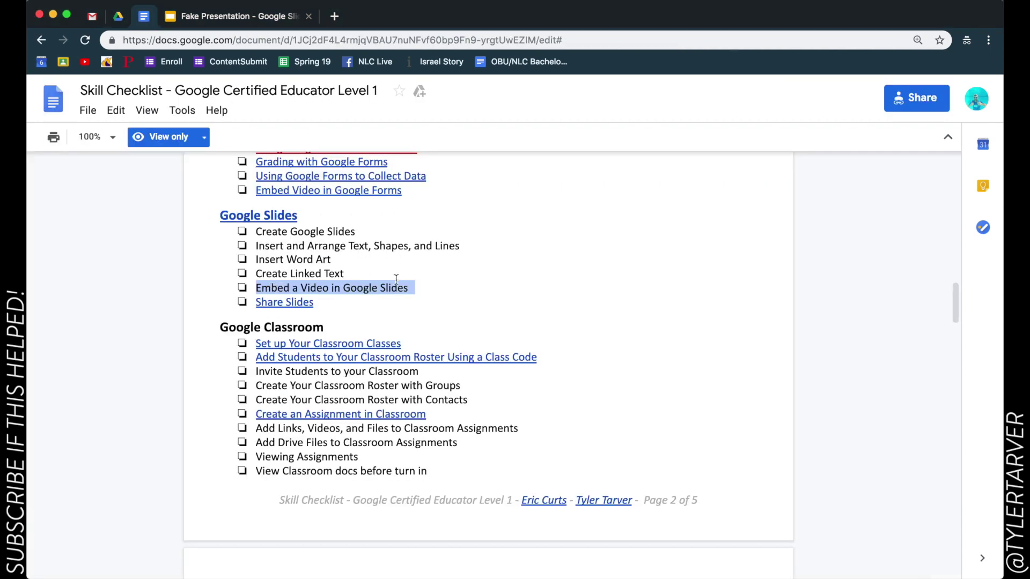
pyautogui.click(250, 19)
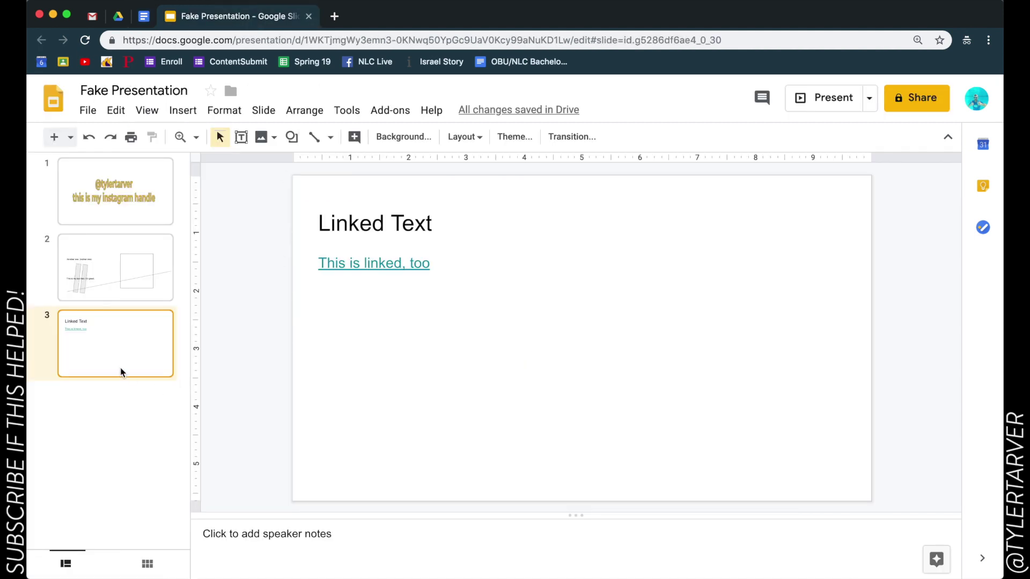
pyautogui.press('super+n')
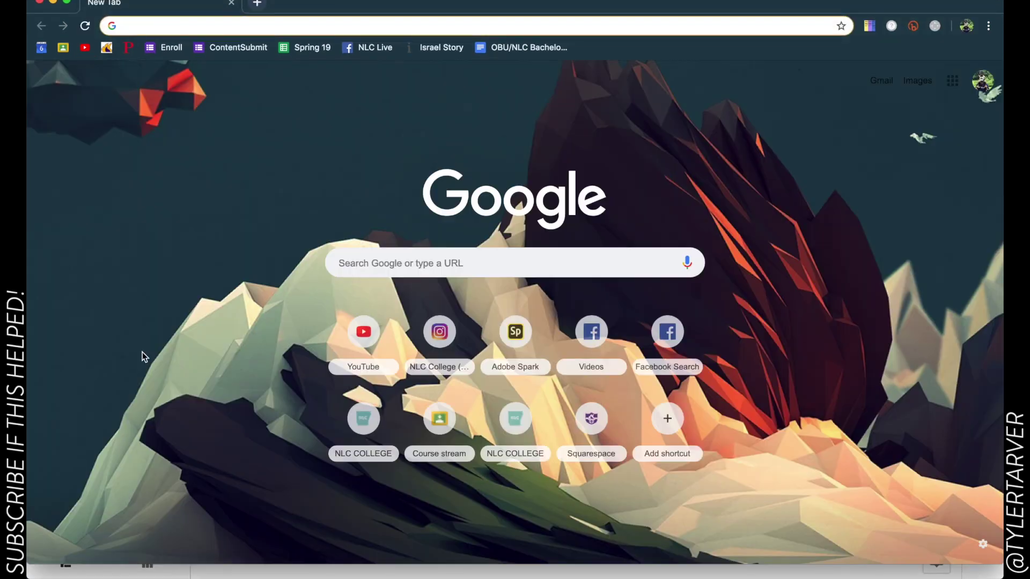
pyautogui.click(39, 3)
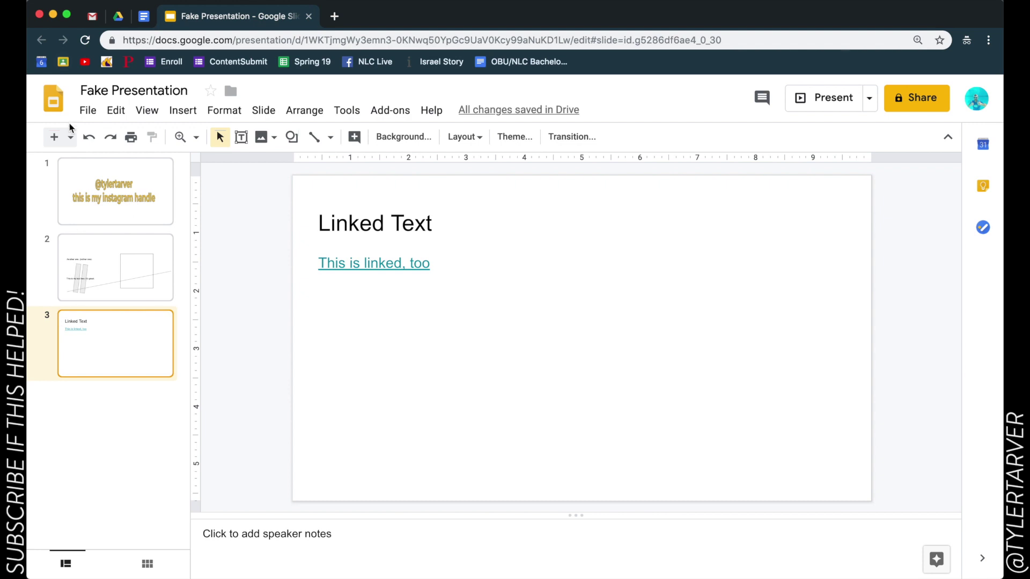
# - Add a new slide after slide 3 titled 'This is a Slope Video'
pyautogui.click(54, 137)
pyautogui.click(413, 231)
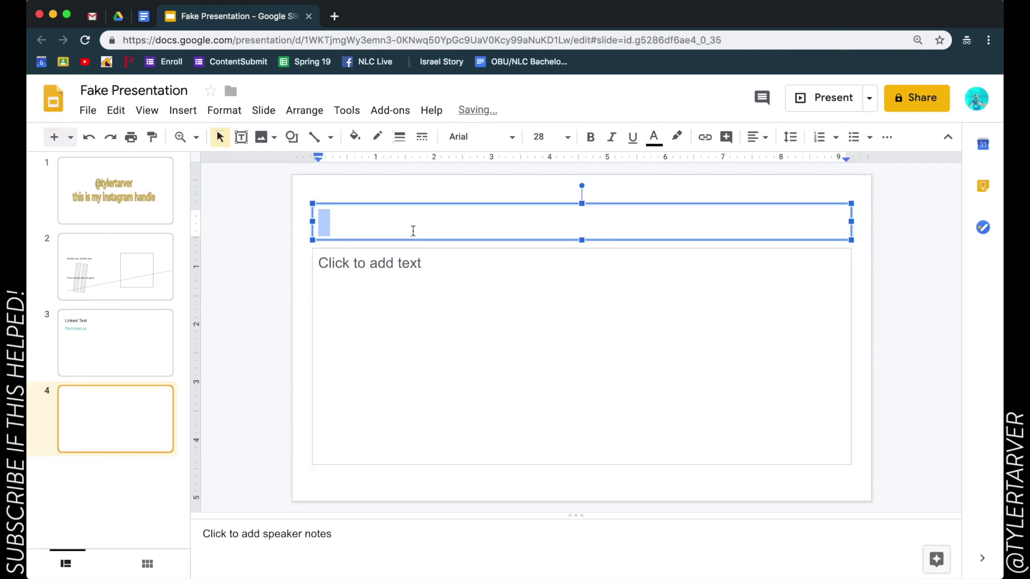
pyautogui.write('Thi s')
pyautogui.press('BackSpace')
pyautogui.press('BackSpace')
pyautogui.write('s ')
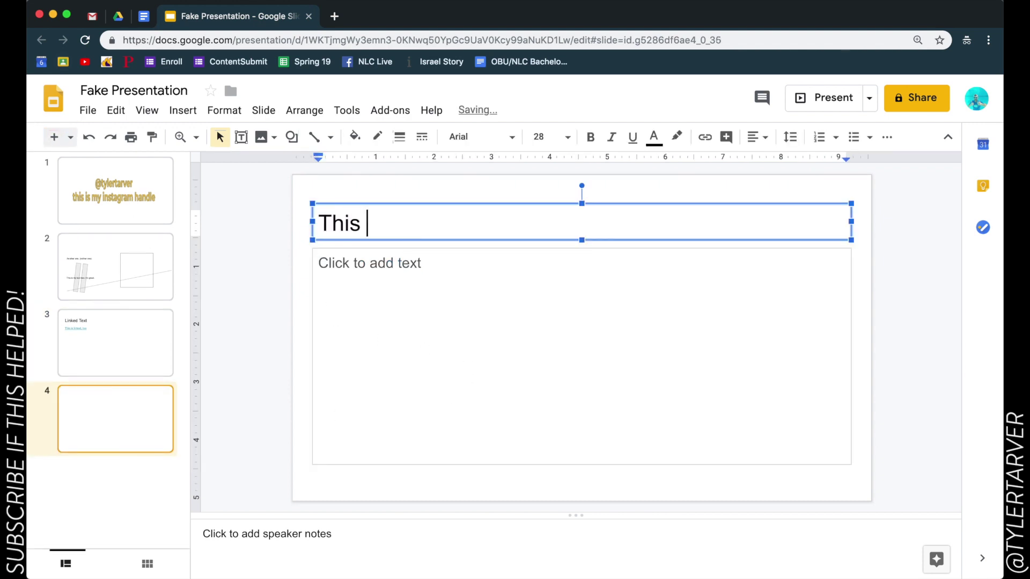
pyautogui.write('is a Slope ')
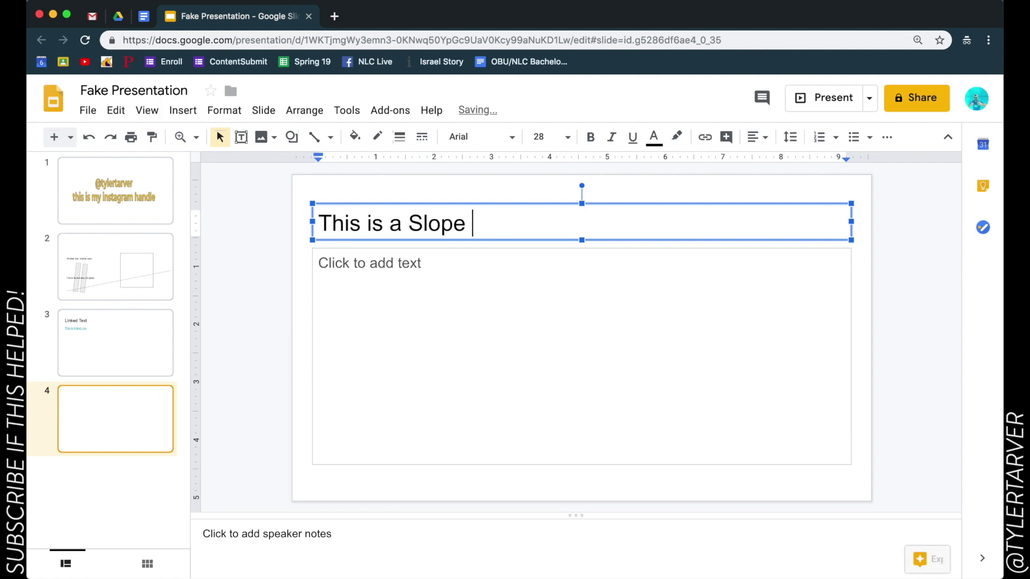
pyautogui.write('Video')
# - Delete the slide's empty body placeholder and open the Insert menu
pyautogui.click(328, 334)
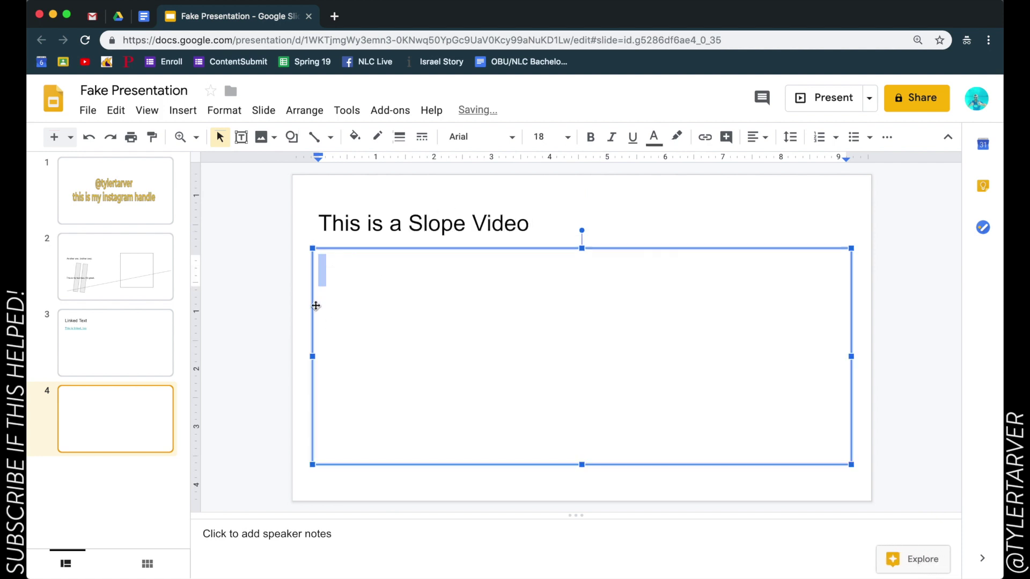
pyautogui.press('Delete')
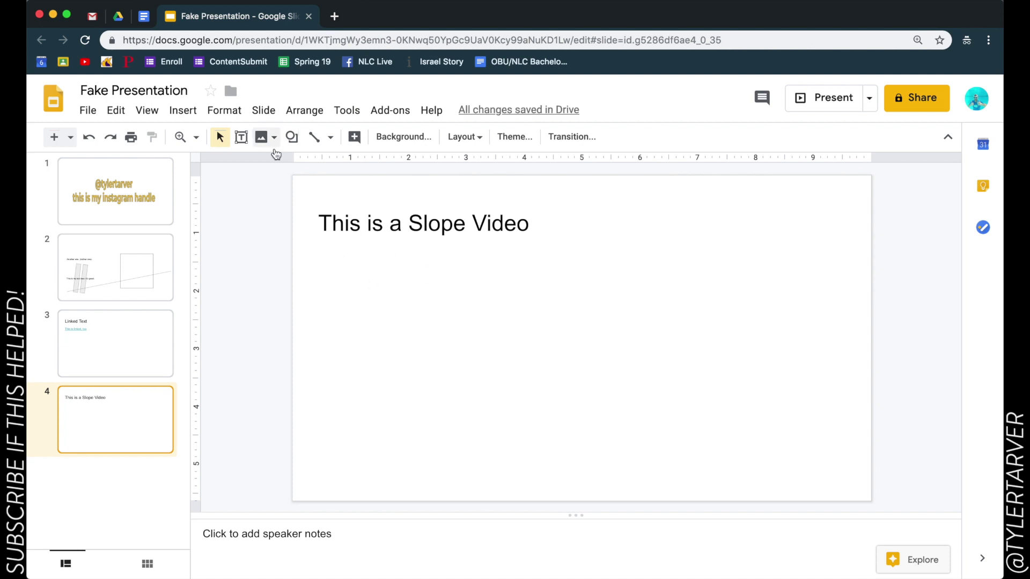
pyautogui.click(186, 114)
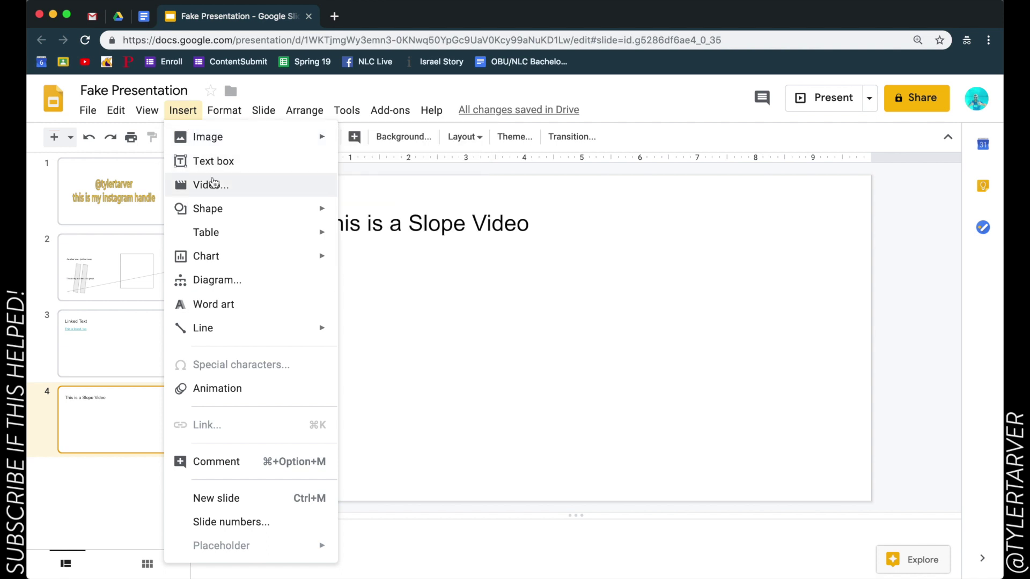
# - In the Insert video dialog, search YouTube for 'slope intercept formula', then switch to By URL
pyautogui.click(213, 183)
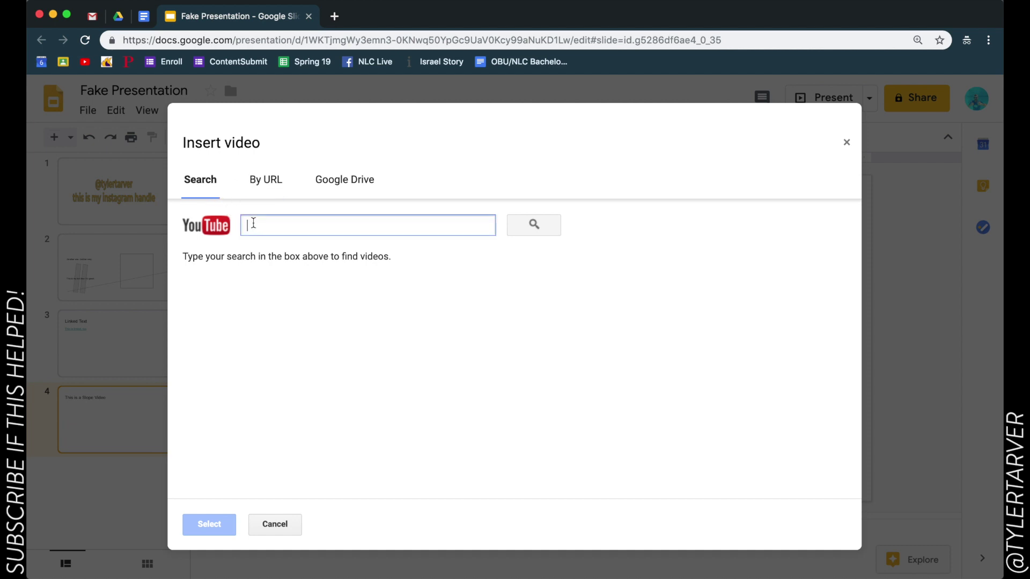
pyautogui.write('slope ')
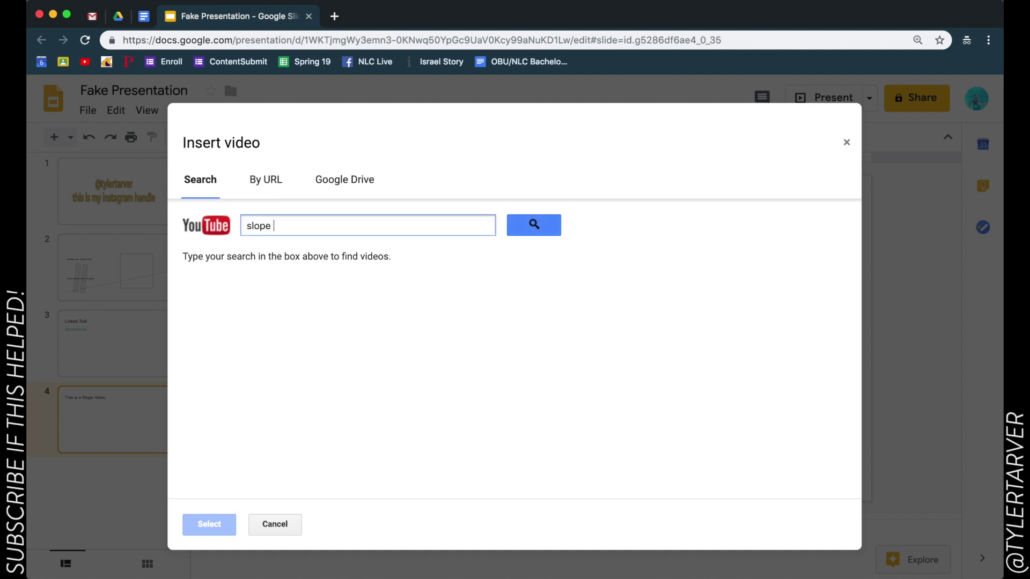
pyautogui.write('intercept formula')
pyautogui.press('Return')
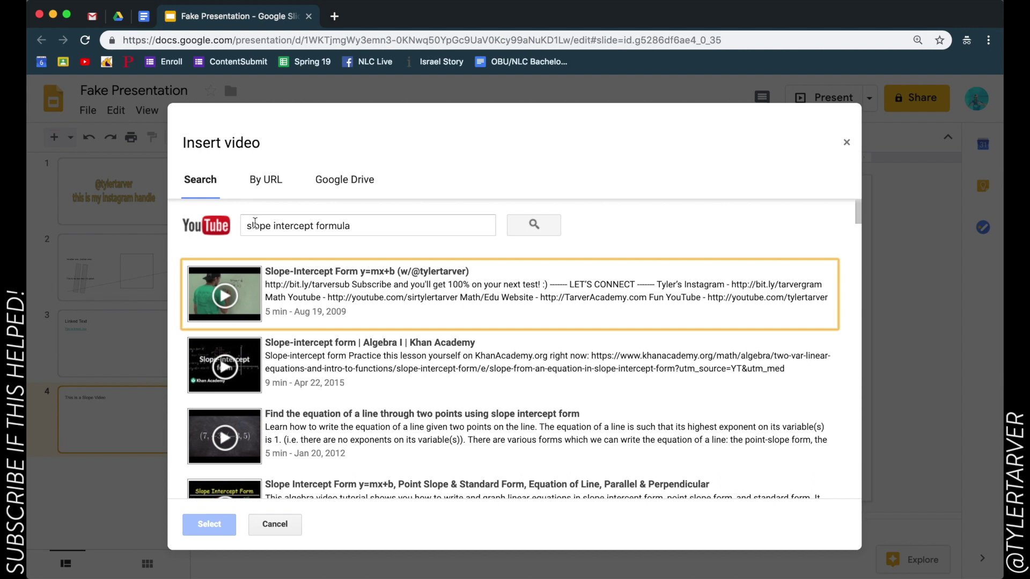
pyautogui.click(258, 175)
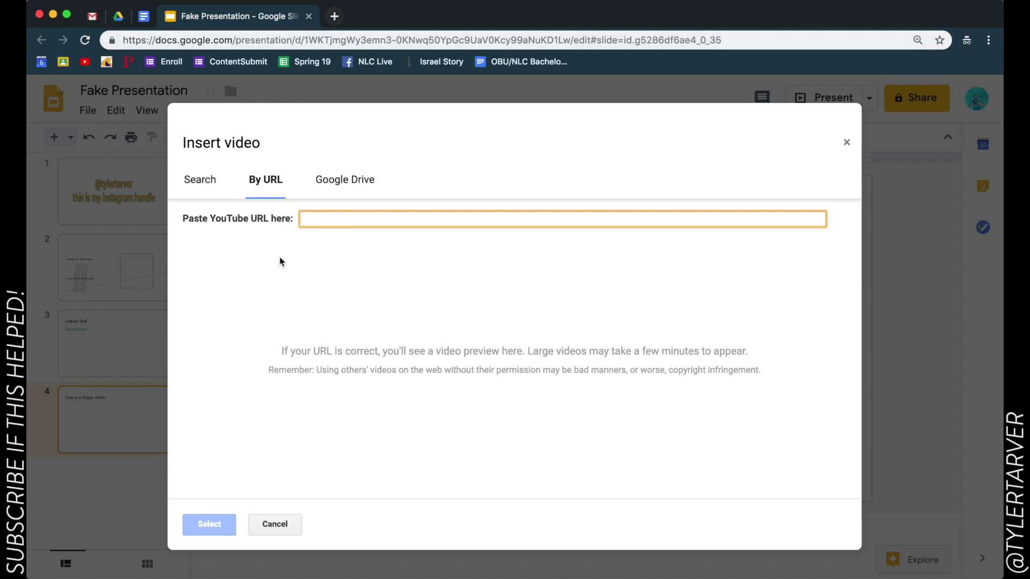
pyautogui.click(342, 19)
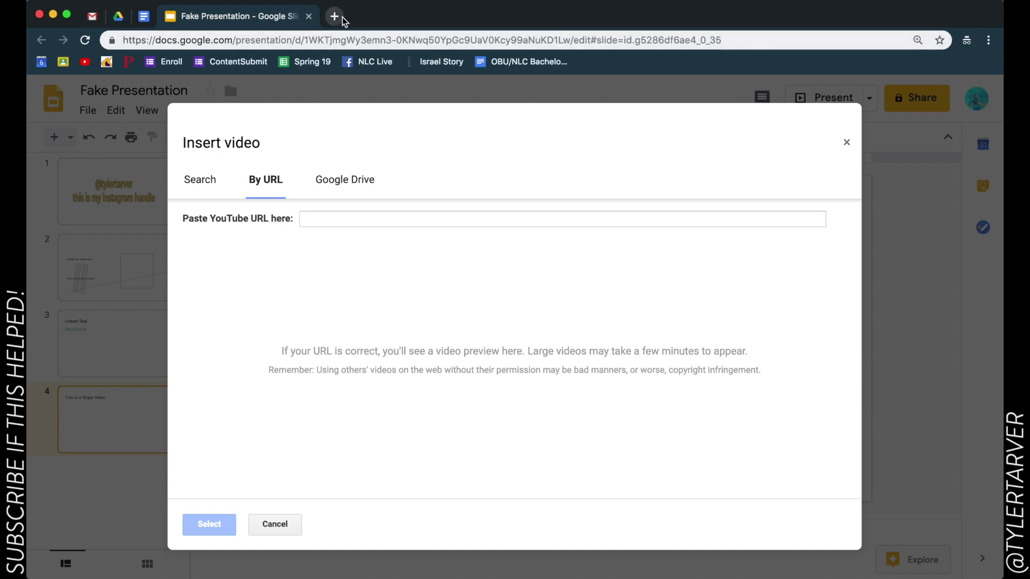
# - In a new tab, bring up the Slope-Intercept Form y=mx+b YouTube video, pause it, then return to Slides
pyautogui.write('you')
pyautogui.press('Return')
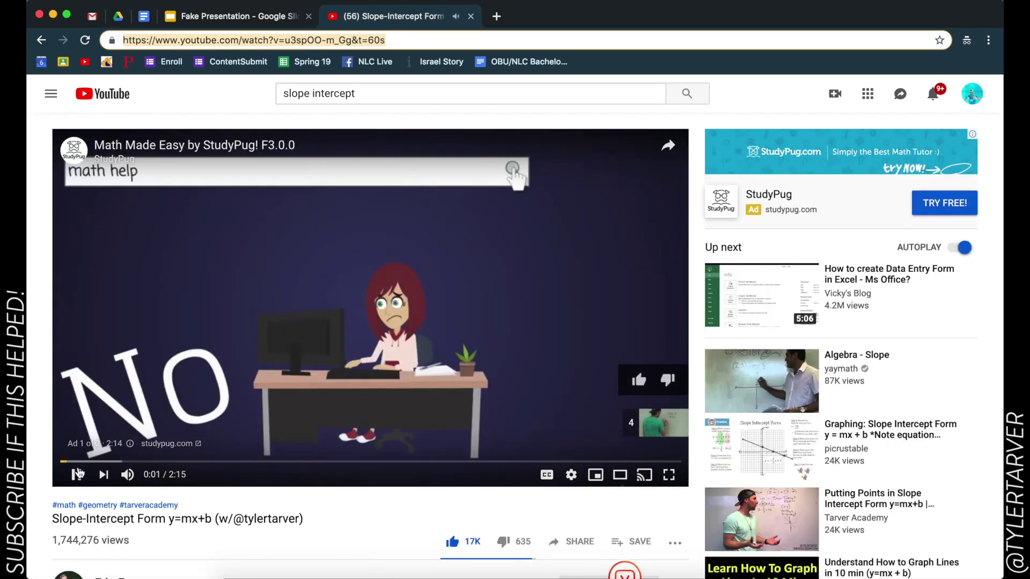
pyautogui.click(78, 474)
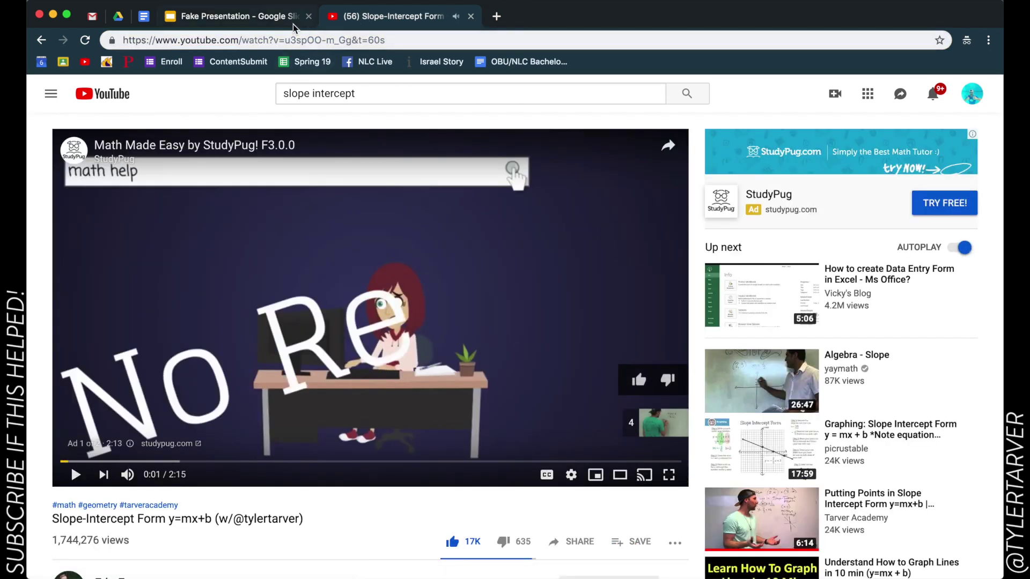
pyautogui.click(245, 24)
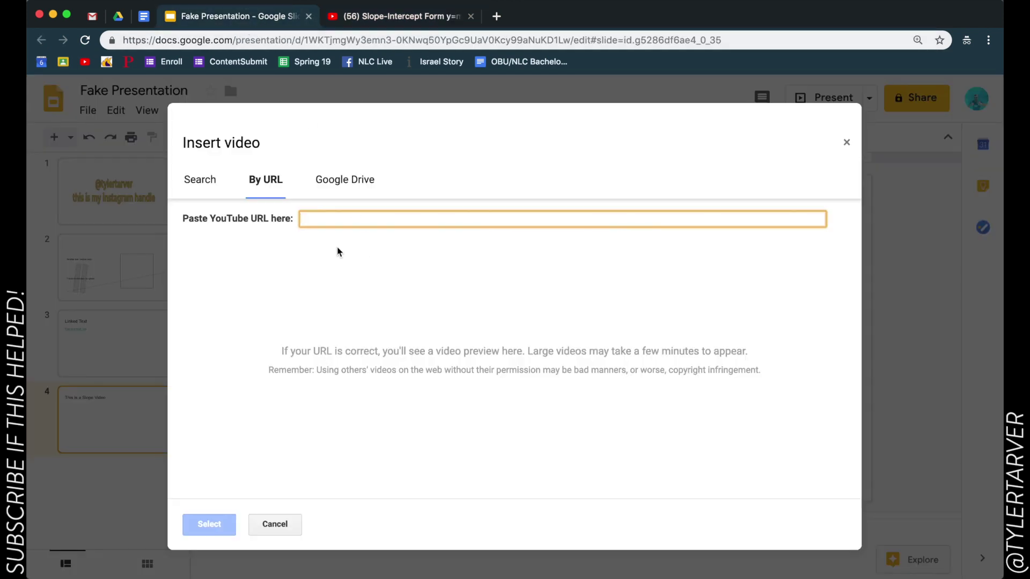
# - Paste the slope video's URL into the By URL field, then switch to the Google Drive source
pyautogui.write('https://www.youtube.com/watch?v=u3spOO-m_Gg&t=60s')
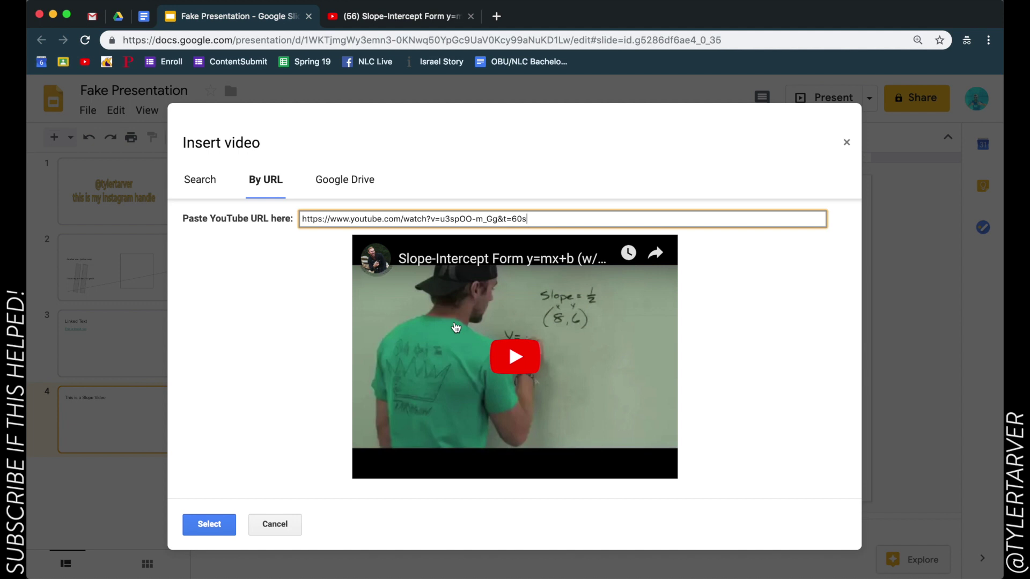
pyautogui.click(329, 183)
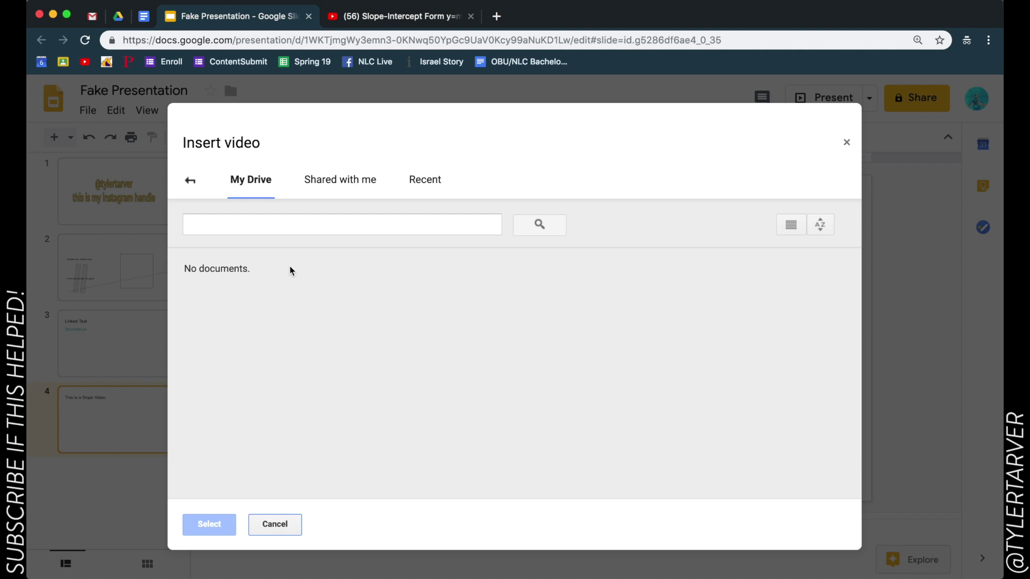
# - Back on the YouTube search, find 'slope intercept formula' and choose the Slope-Intercept Form y=mx+b result
pyautogui.click(189, 181)
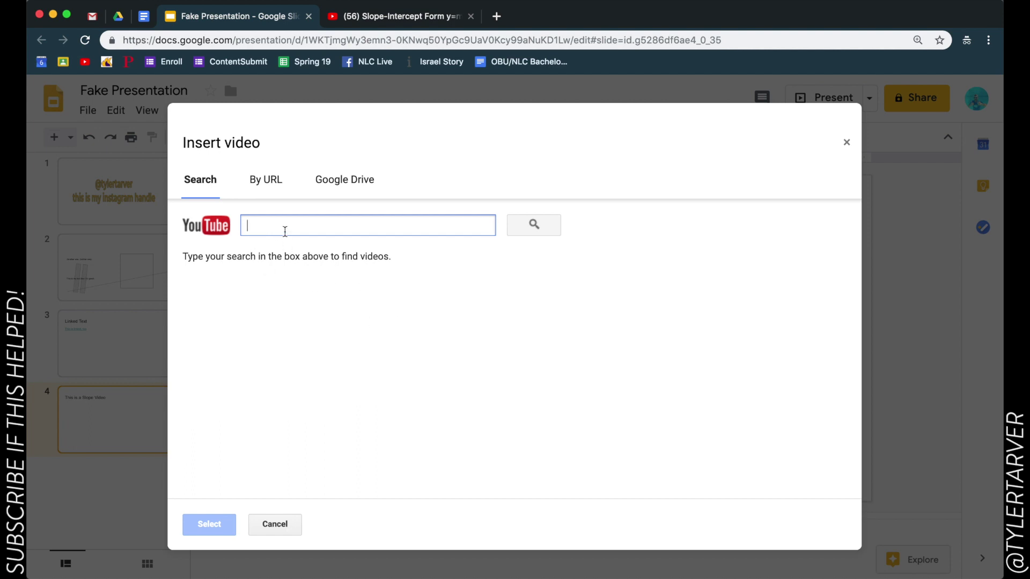
pyautogui.write('slope intece')
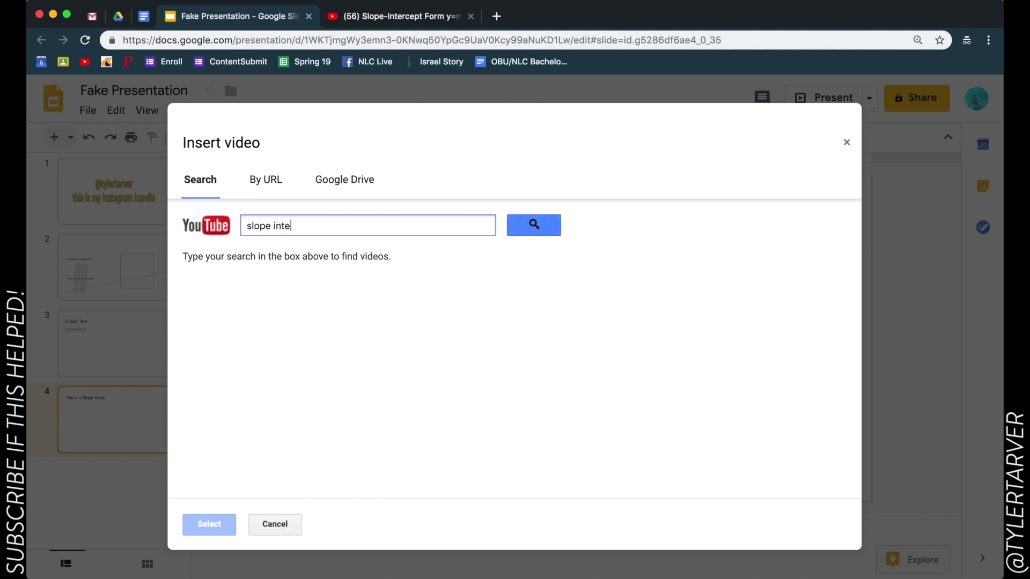
pyautogui.press('BackSpace')
pyautogui.press('BackSpace')
pyautogui.write('rcept formula')
pyautogui.press('Return')
pyautogui.click(352, 320)
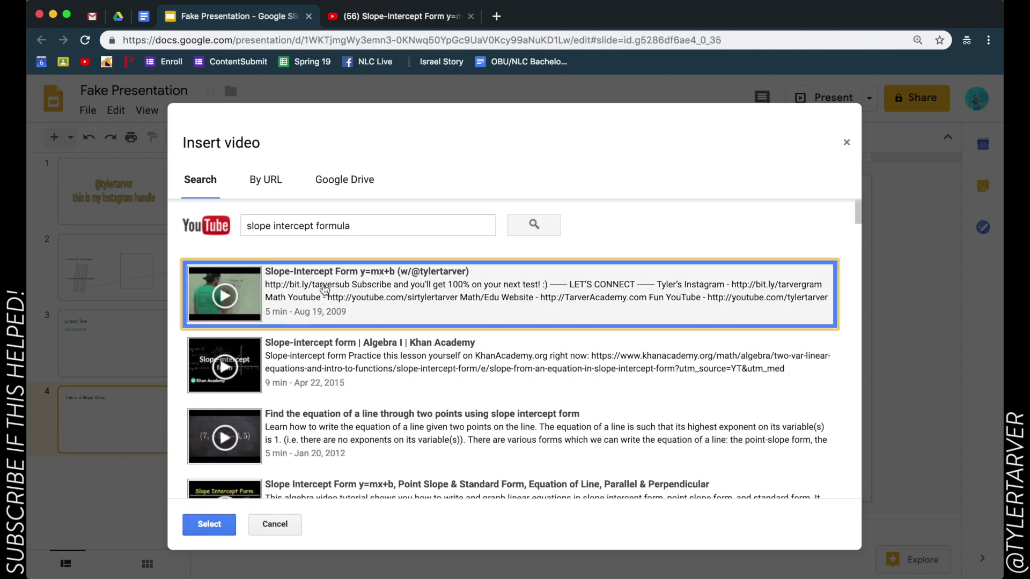
pyautogui.click(228, 296)
# - Insert the Slope-Intercept Form video, reposition and slightly enlarge it, then start presenting
pyautogui.click(229, 305)
pyautogui.click(209, 524)
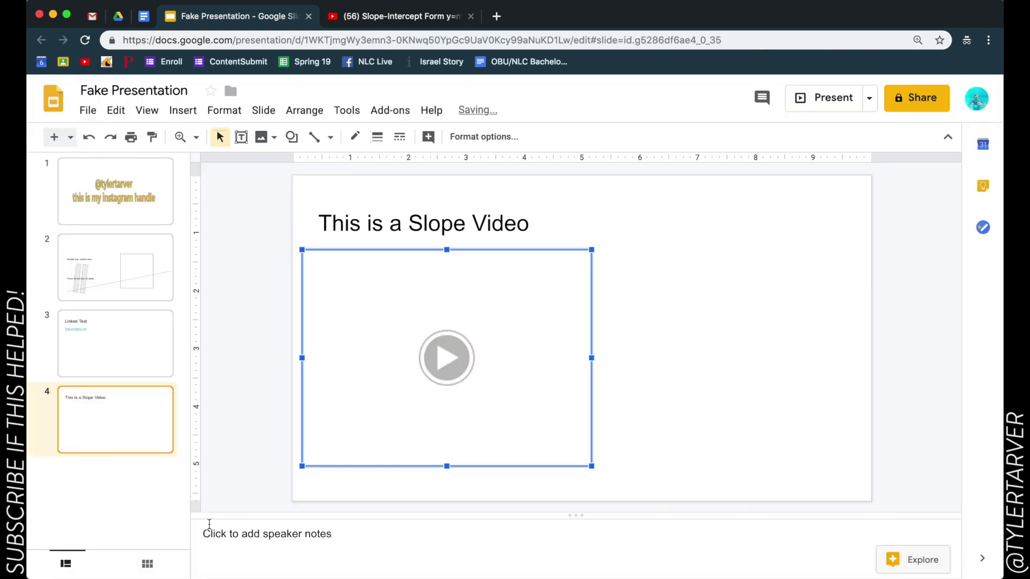
pyautogui.moveTo(379, 293); pyautogui.dragTo(398, 293)
pyautogui.moveTo(612, 249)
pyautogui.mouseDown()
pyautogui.moveTo(696, 255)
pyautogui.moveTo(611, 262)
pyautogui.moveTo(615, 247)
pyautogui.mouseUp()
pyautogui.moveTo(485, 290); pyautogui.dragTo(477, 290)
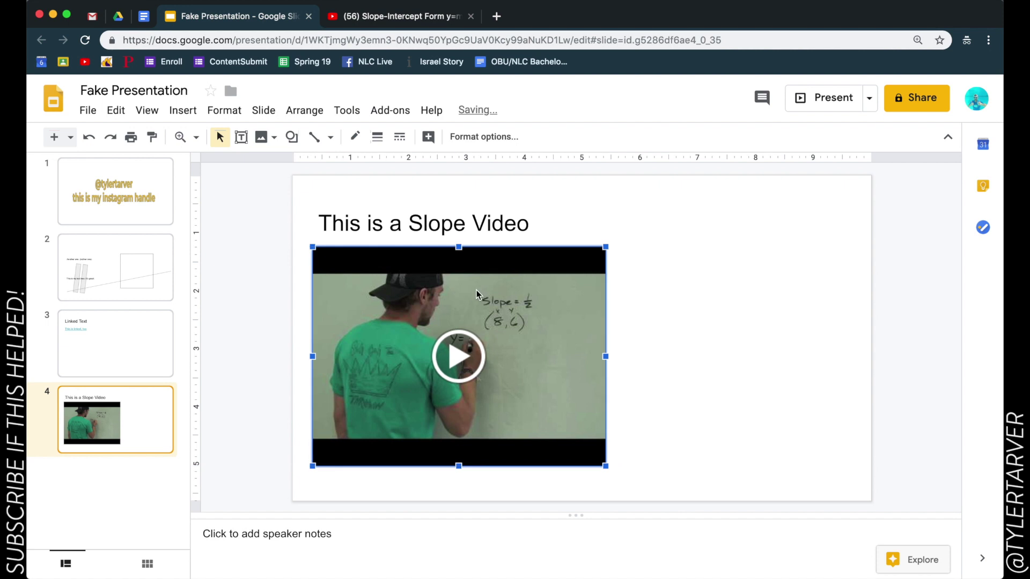
pyautogui.click(294, 271)
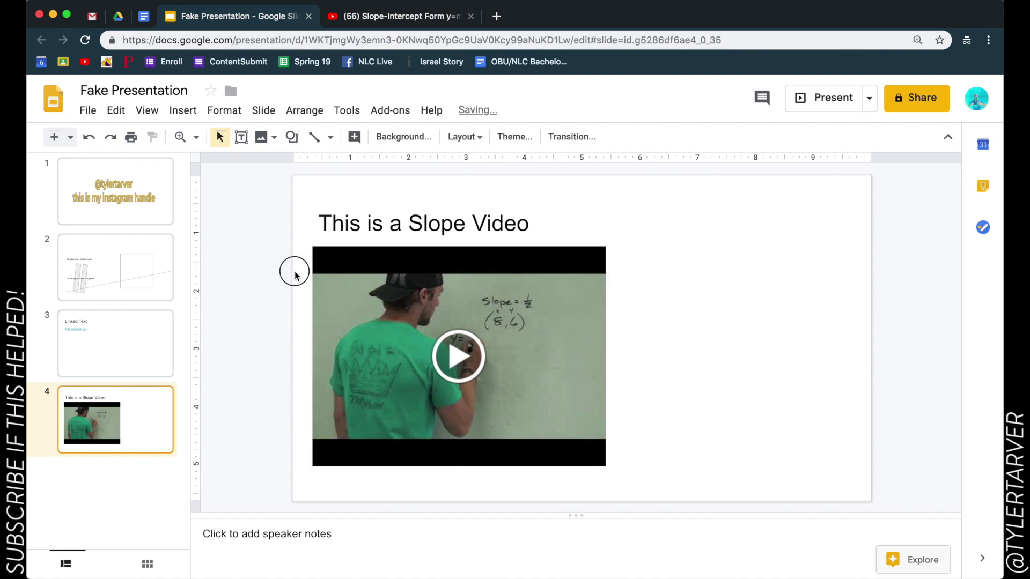
pyautogui.click(816, 96)
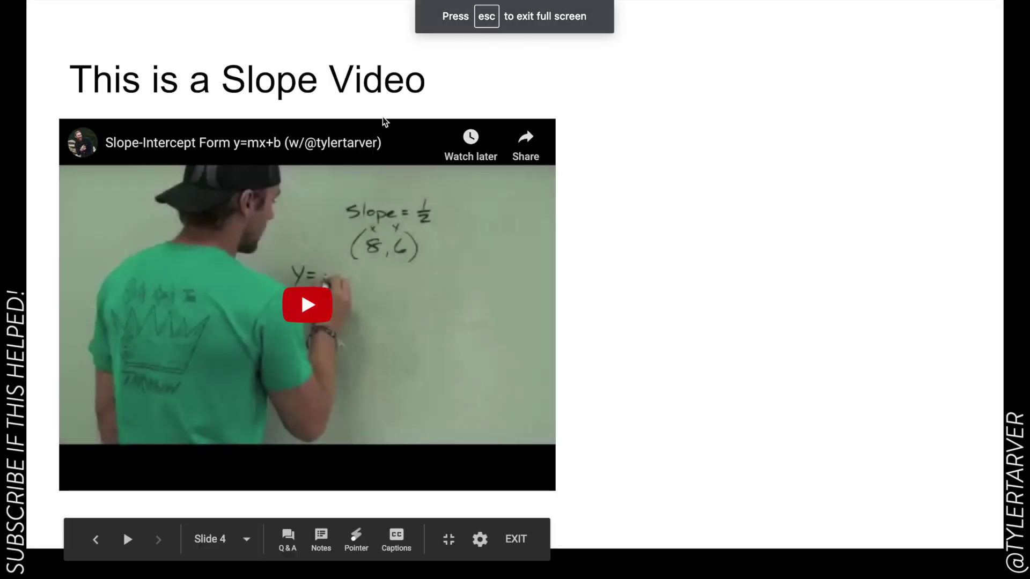
# - Play the embedded slope video, pause it at 0:01, and exit the slideshow
pyautogui.click(325, 299)
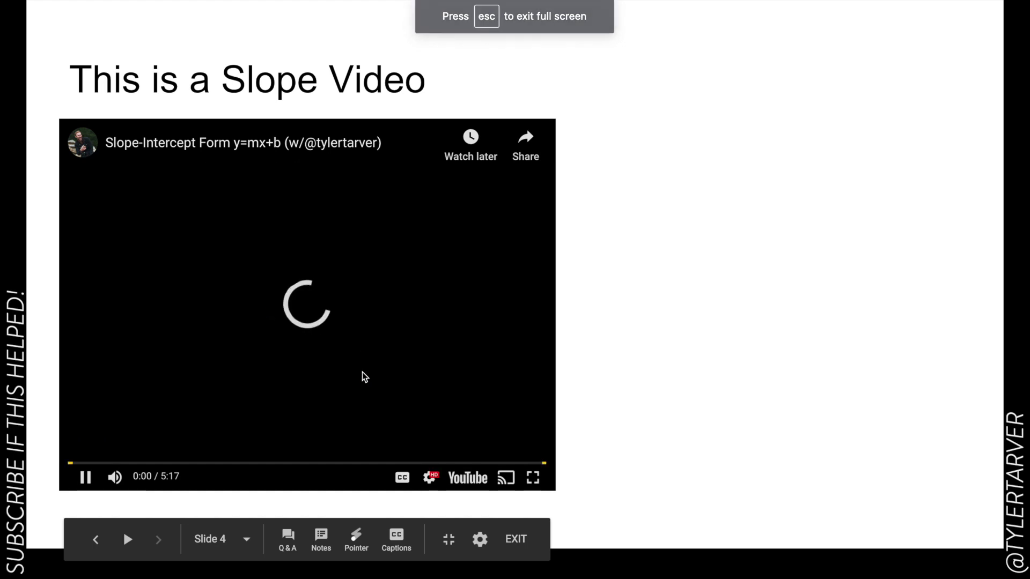
pyautogui.click(86, 478)
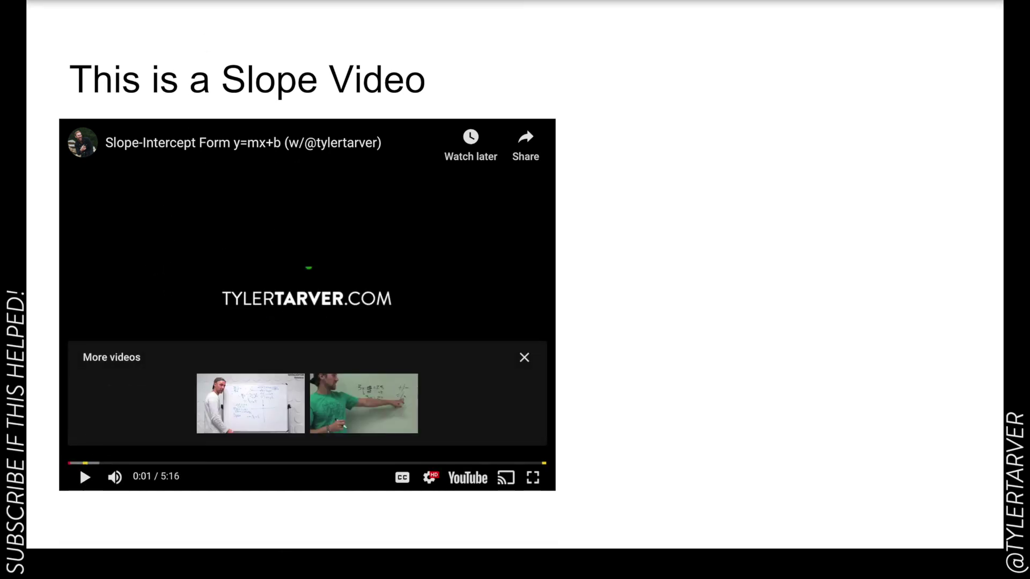
pyautogui.moveTo(505, 534)
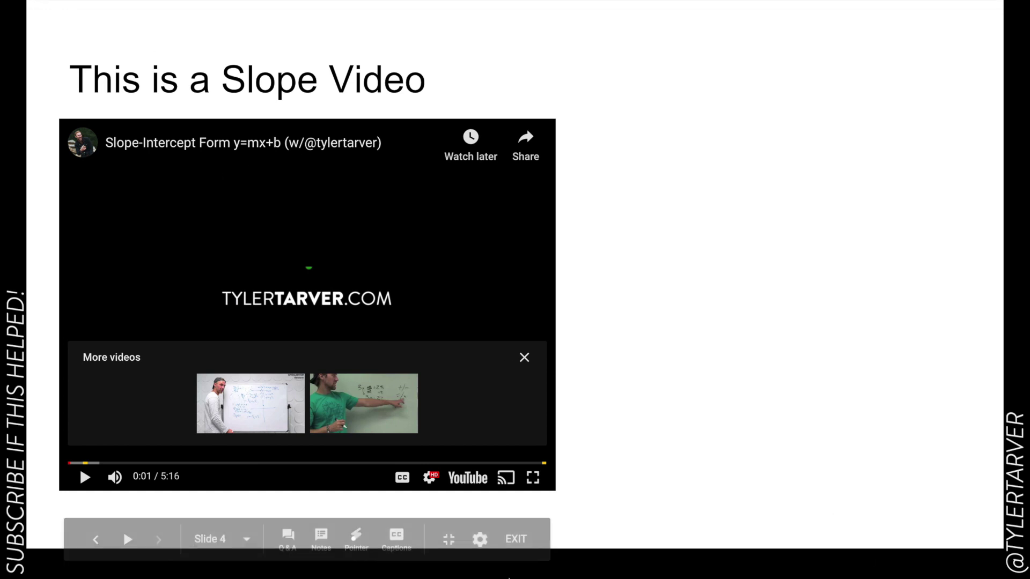
pyautogui.click(507, 537)
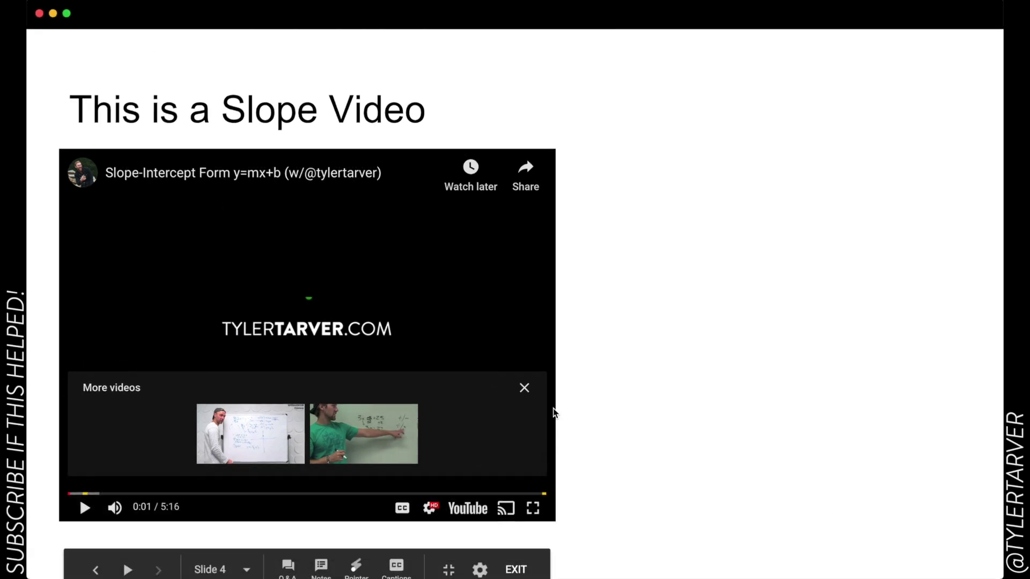